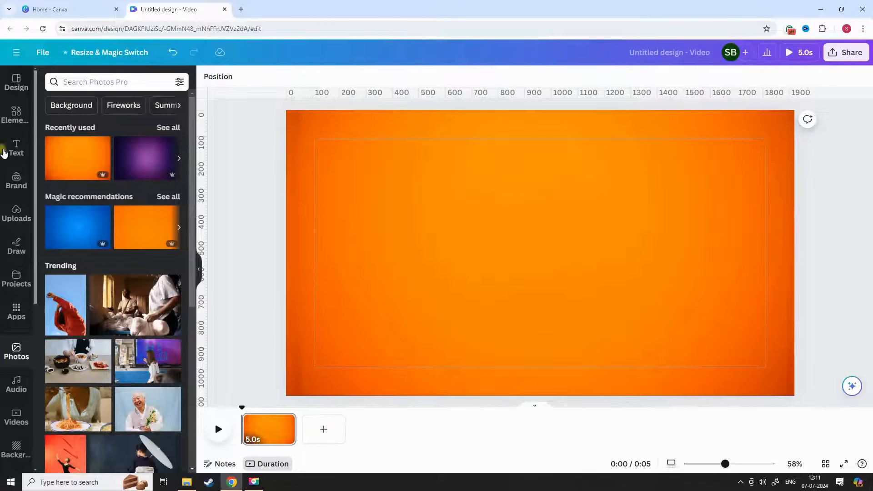
Step: Search the elements library for "star" and add the four-pointed star shape to the page
click(22, 125)
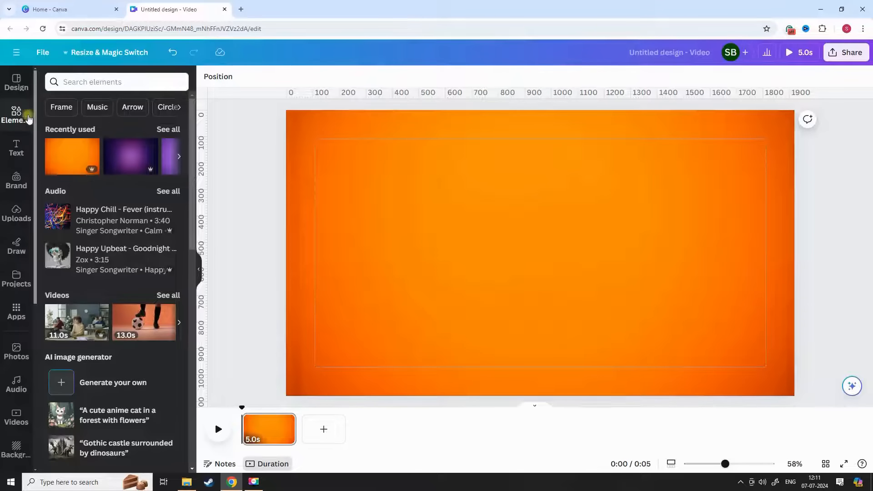
scroll(176, 174, down, 10)
scroll(175, 172, up, 10)
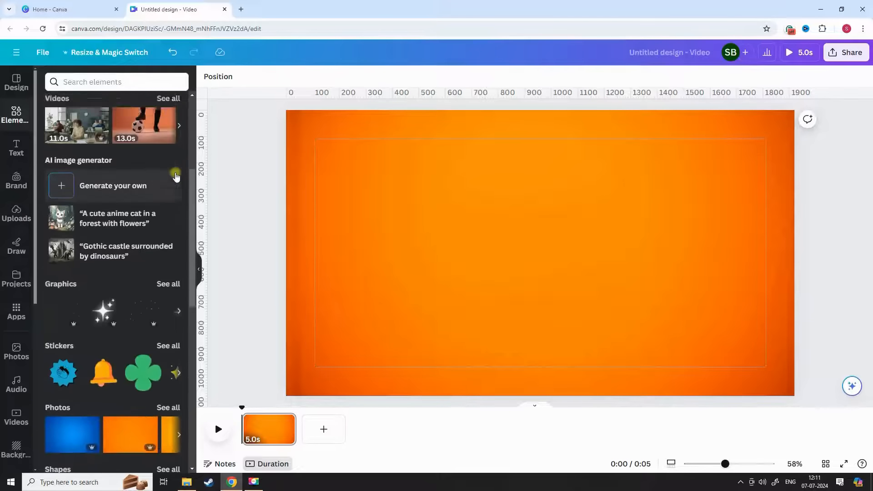
click(85, 83)
text(s)
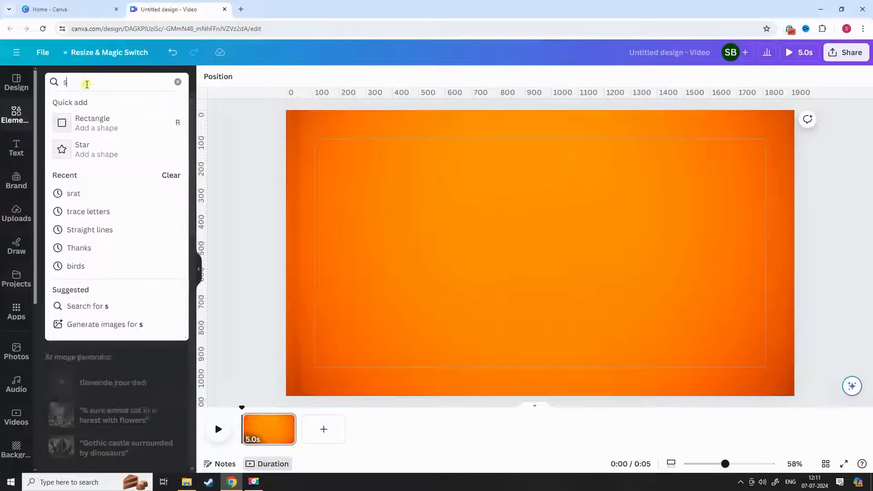
text(tar)
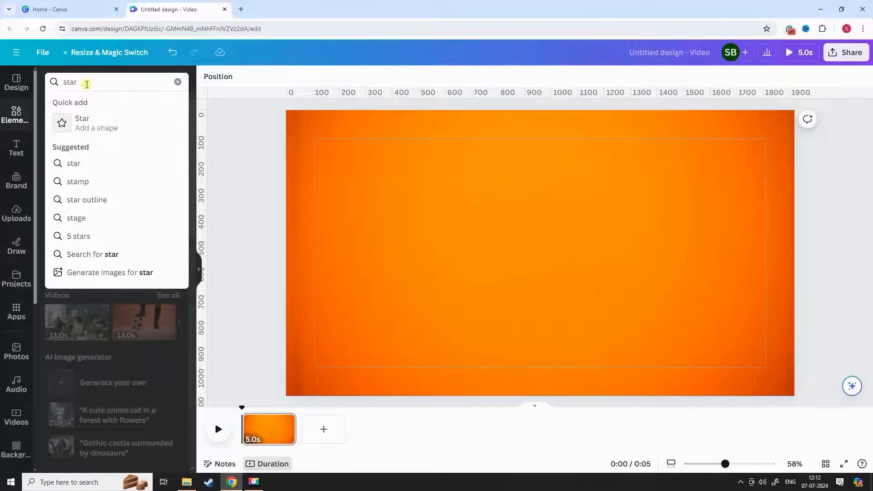
key(Return)
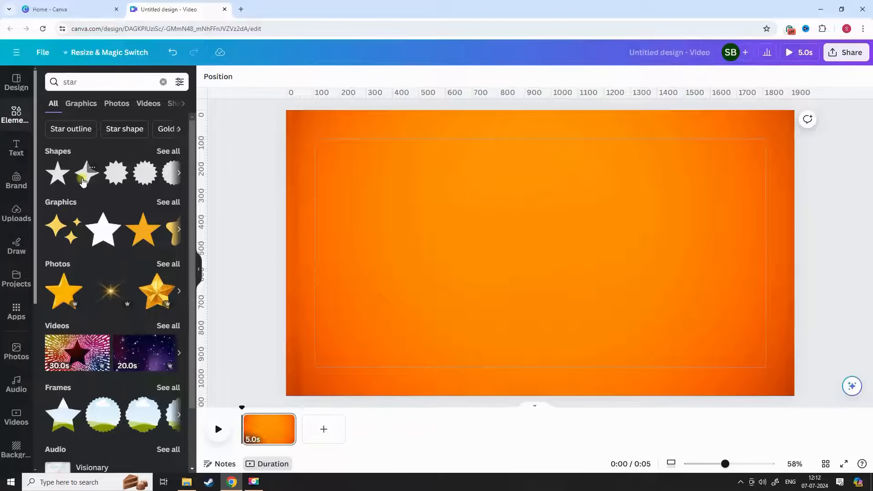
click(83, 181)
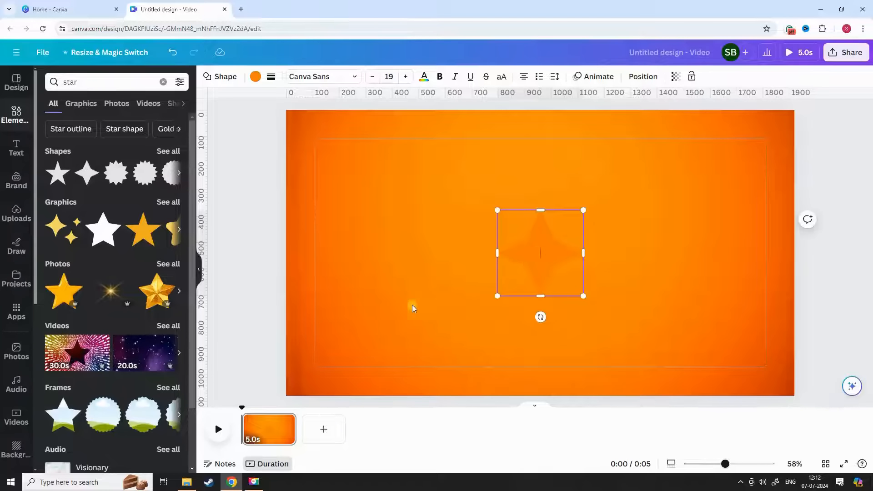
Step: Shrink the star, place it near the page's lower-left corner, and put a copy to its right
drag(522, 272, 333, 326)
drag(379, 298, 359, 332)
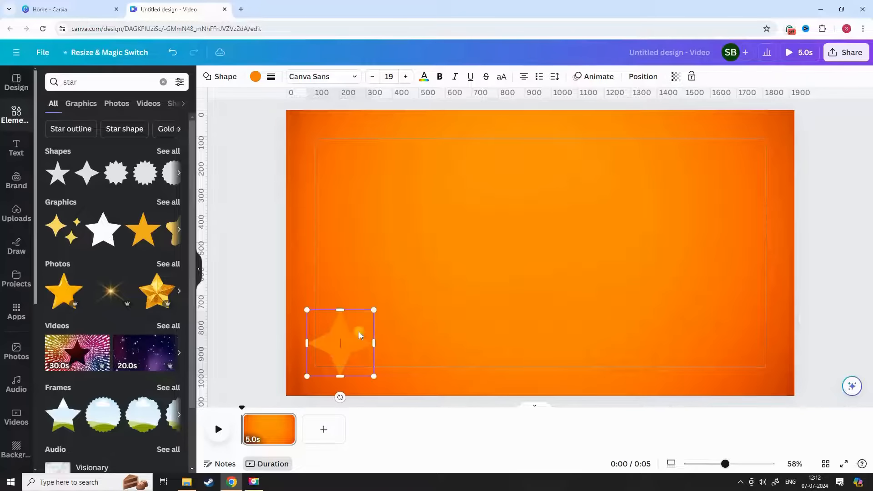
click(415, 331)
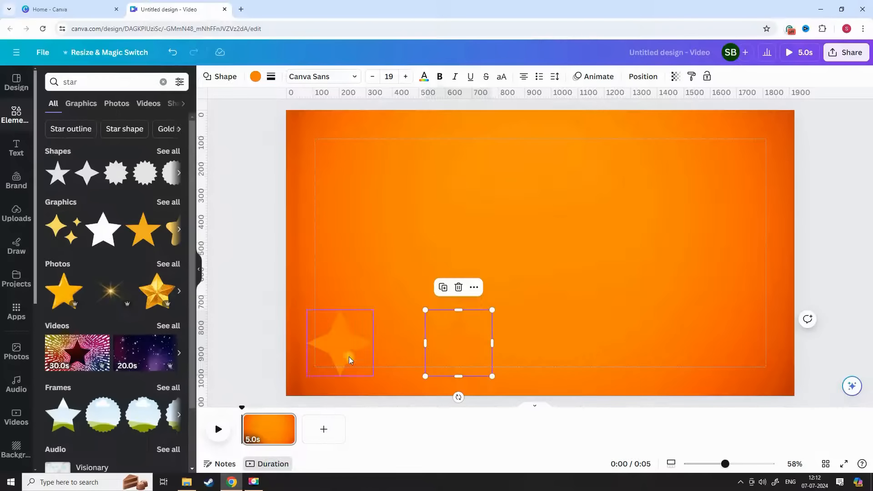
Step: Recolor the lower-left star white and set its transparency to 26
click(349, 360)
click(256, 77)
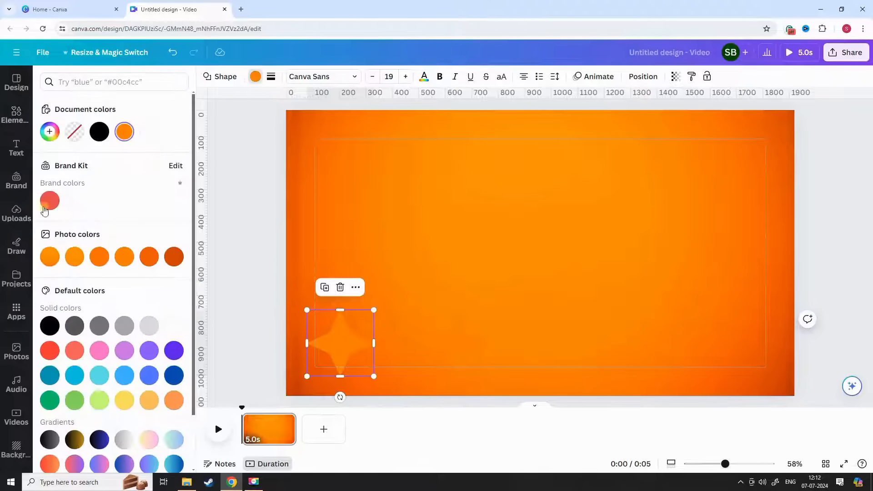
click(150, 133)
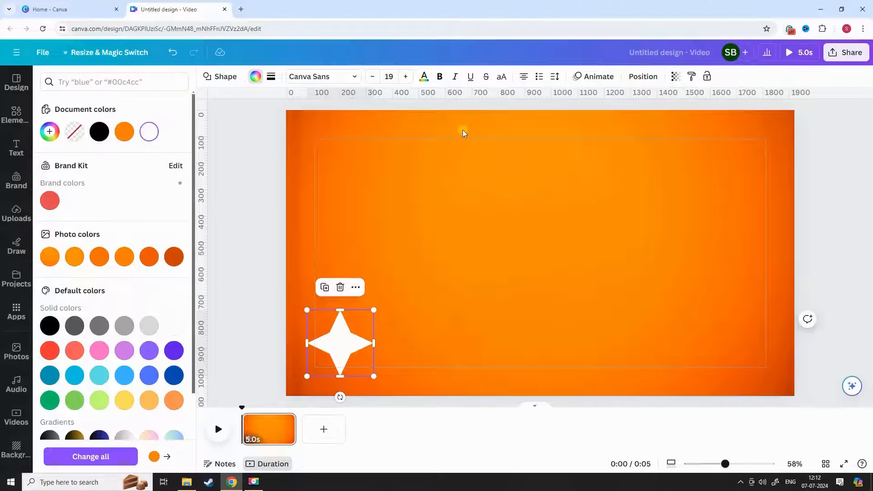
click(675, 77)
drag(645, 114, 607, 117)
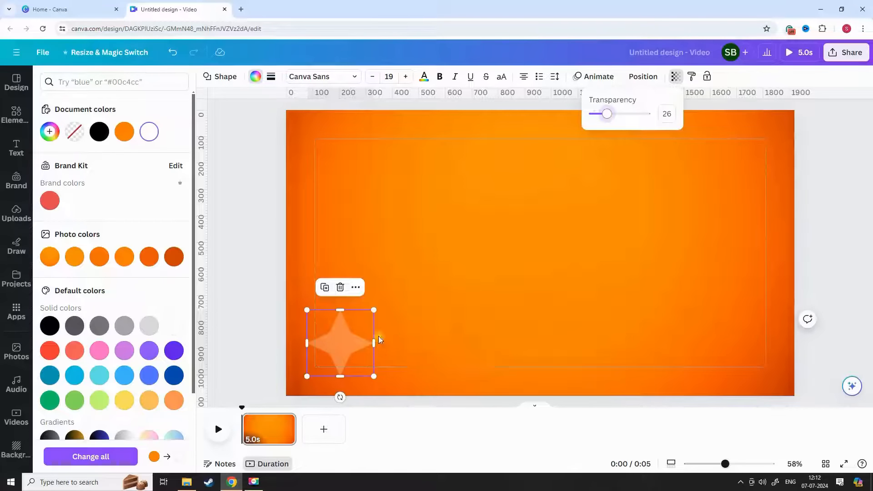
Step: Delete the orange star copy and place a duplicate of the translucent white star to the right of the original
click(438, 345)
key(Delete)
click(345, 336)
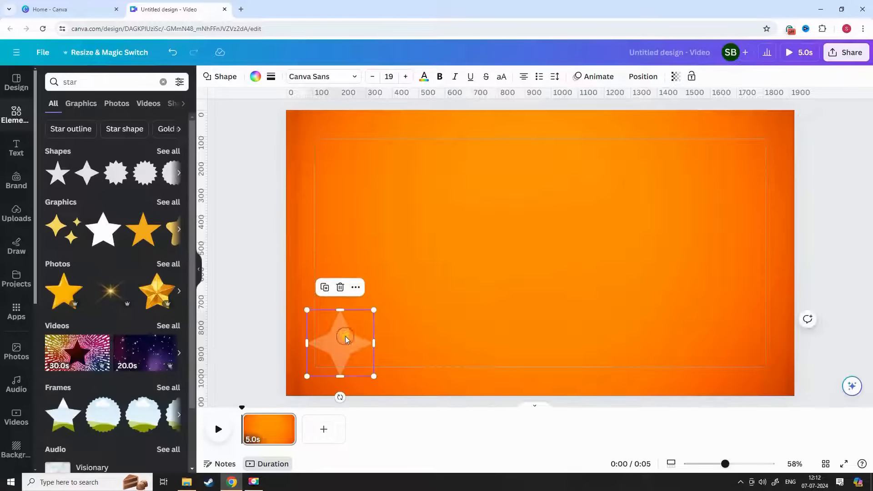
click(325, 288)
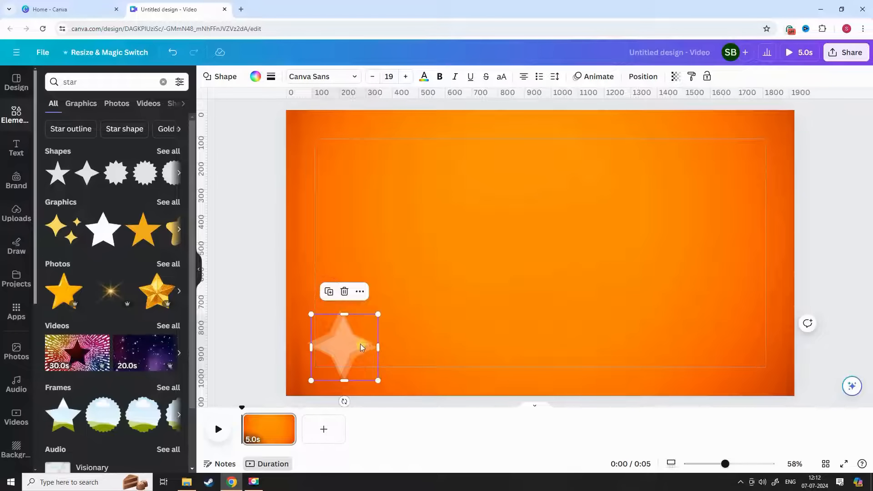
drag(362, 347, 480, 337)
Step: Duplicate the star three more times to extend the row across the page, with the last copy past the right edge
click(450, 284)
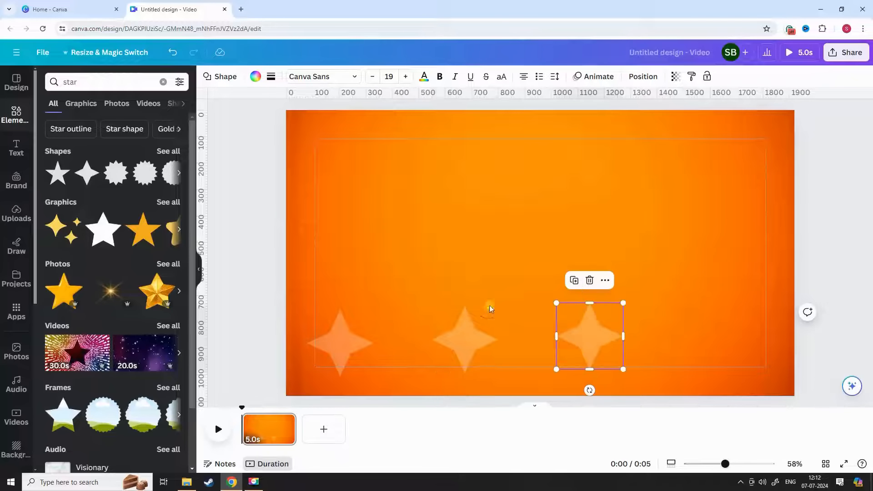
click(575, 283)
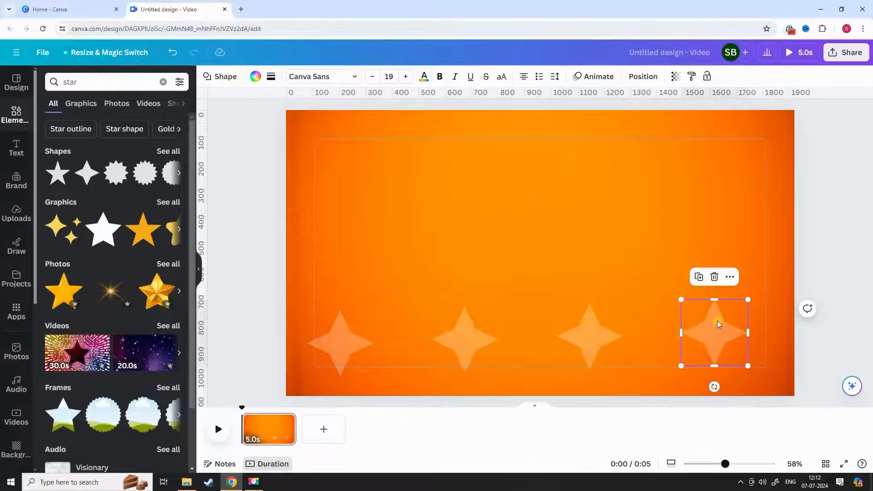
click(699, 277)
drag(727, 336, 830, 339)
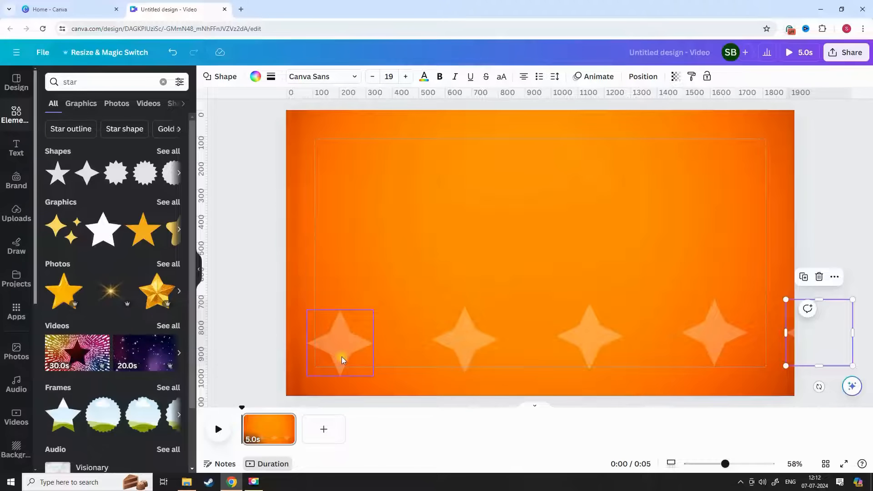
Step: Shift the individual stars slightly to even out the height and spacing of the row
drag(342, 360, 338, 357)
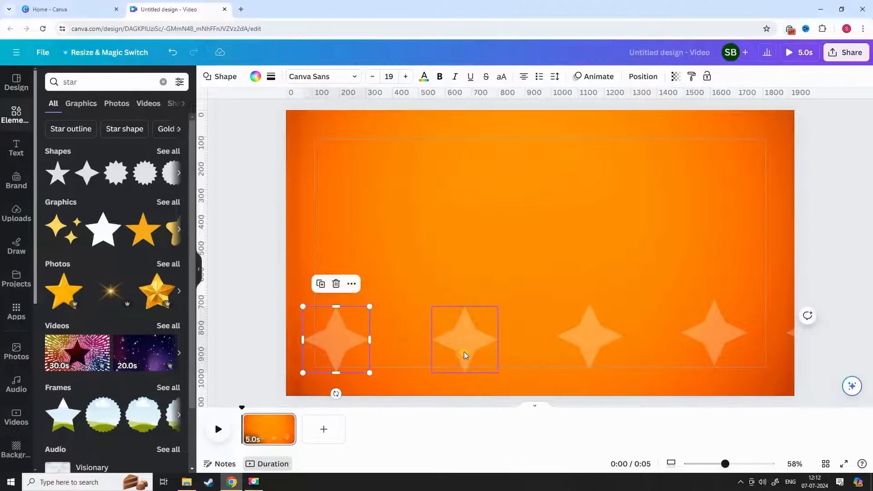
drag(464, 354, 458, 352)
drag(587, 351, 583, 351)
drag(714, 347, 709, 346)
click(813, 332)
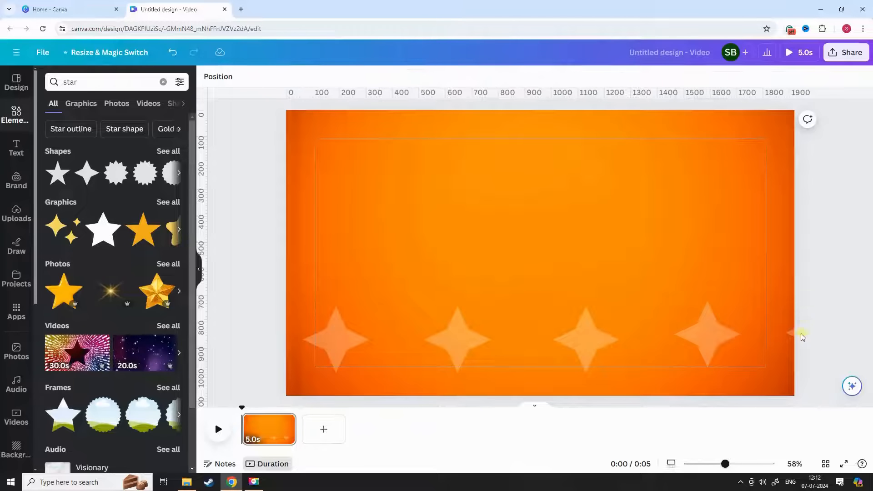
drag(789, 336, 803, 334)
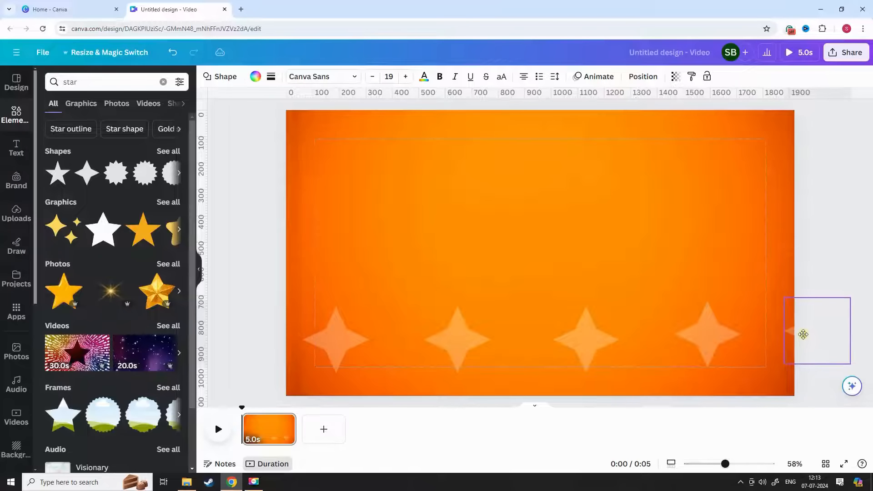
Step: Group the five stars and place two duplicates of the row above it, staggering the middle row sideways
shift+click(616, 370)
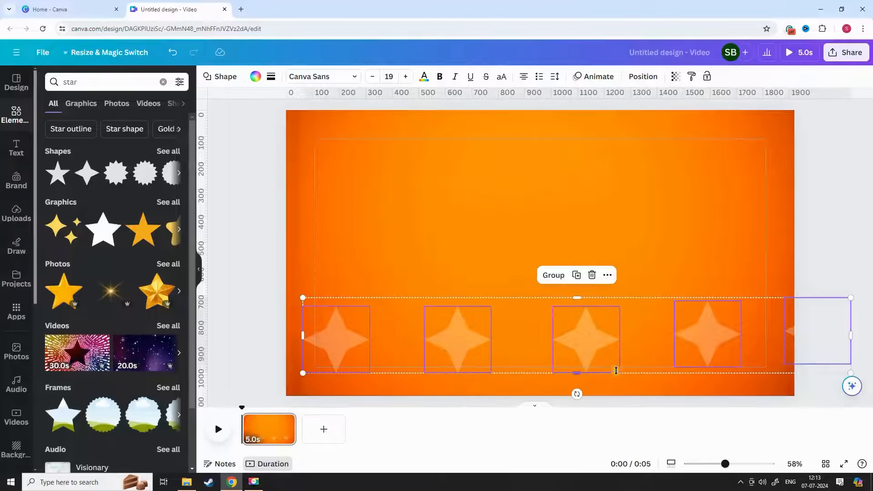
click(553, 275)
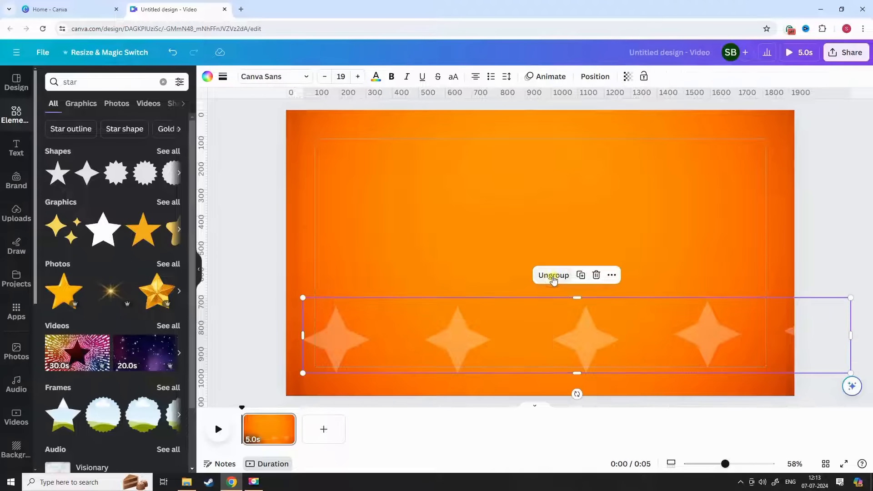
click(578, 278)
drag(588, 340, 538, 238)
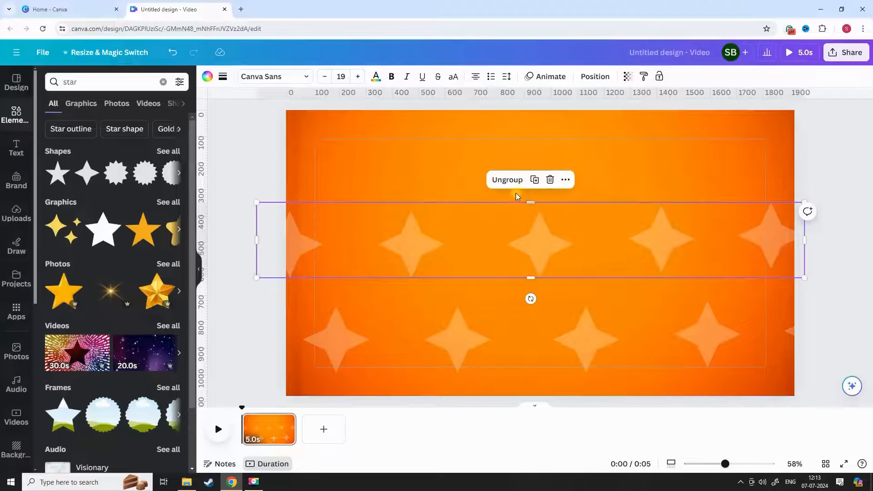
click(534, 180)
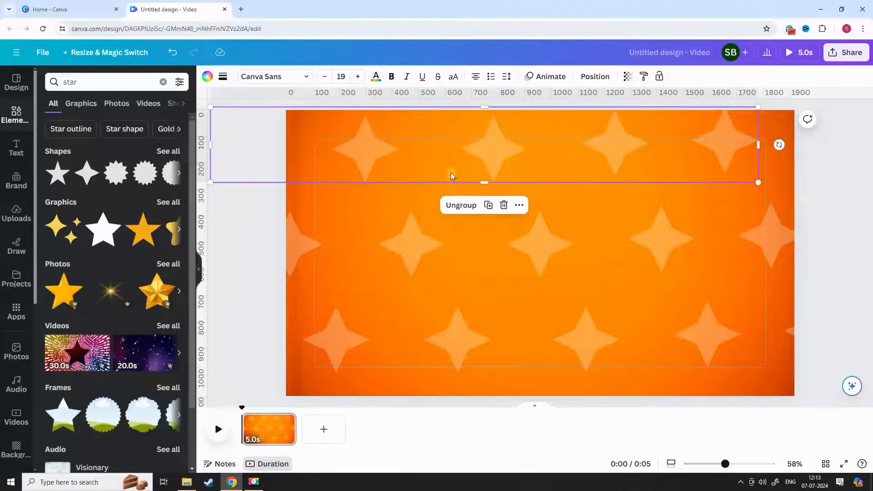
drag(592, 146, 688, 138)
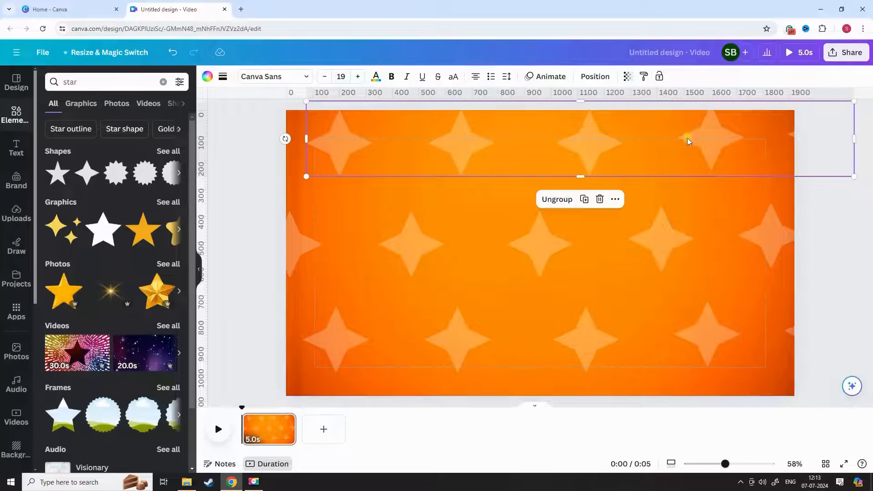
Step: Group the three star rows and move the group down so its top row lies below the page's middle
key(ctrl+a)
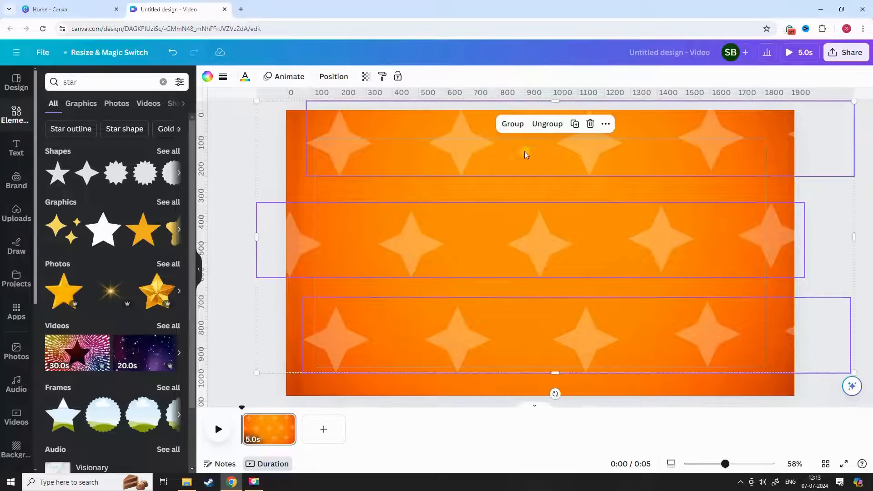
click(513, 131)
drag(522, 189, 517, 335)
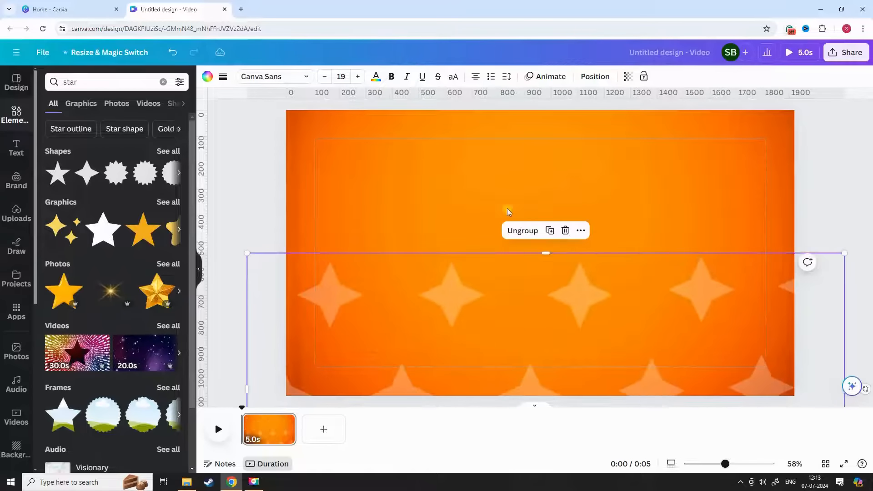
Step: Duplicate the grouped rows and place the copy above, offset to the right to continue the staggered pattern
click(550, 232)
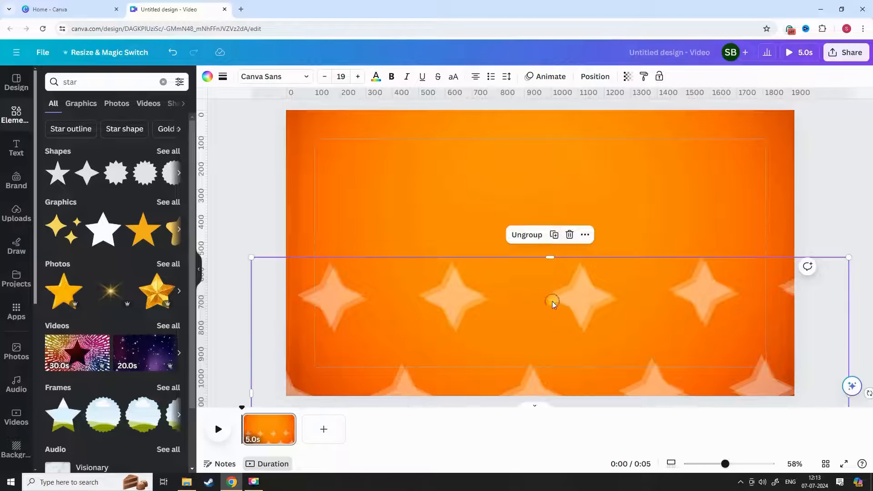
drag(553, 304, 582, 137)
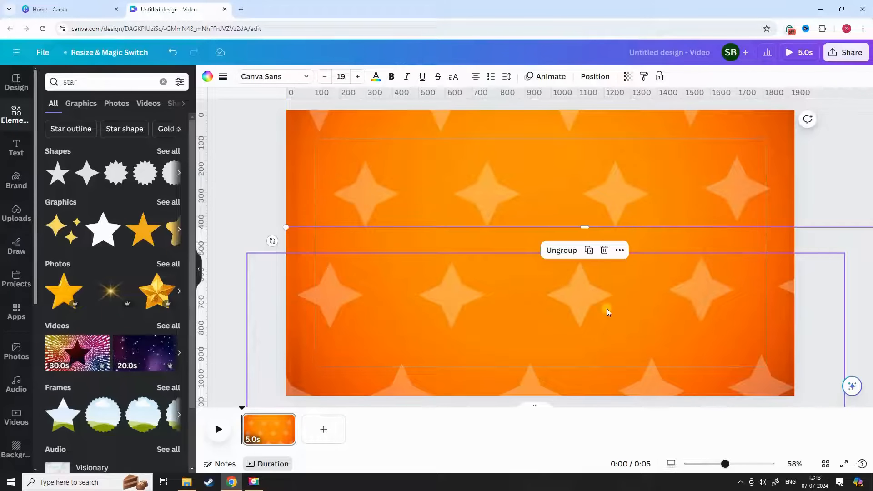
drag(547, 201, 552, 190)
Step: Group both star blocks and move the combined pattern down, leaving the upper half of the page empty
key(ctrl+a)
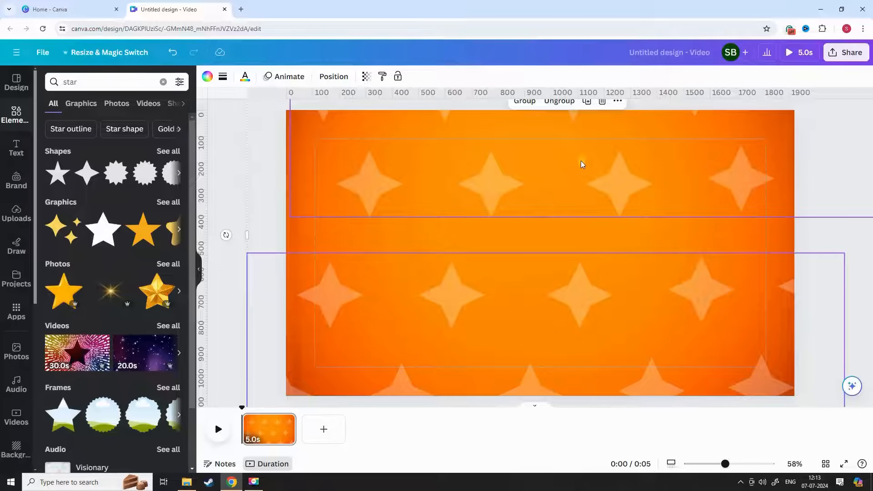
click(529, 104)
drag(485, 183, 490, 296)
drag(501, 196, 491, 304)
Step: Place a duplicate of the star pattern above it, and group both into one pattern positioned across the whole page
click(548, 220)
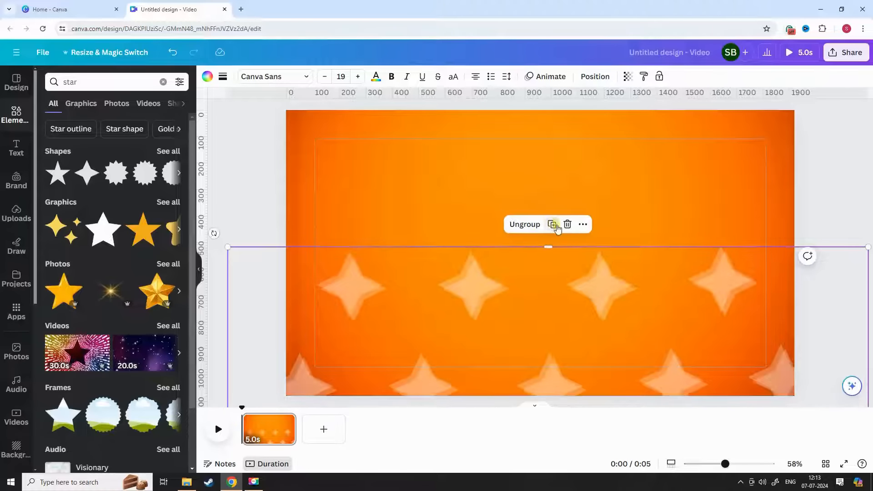
drag(541, 245, 473, 131)
shift+click(647, 292)
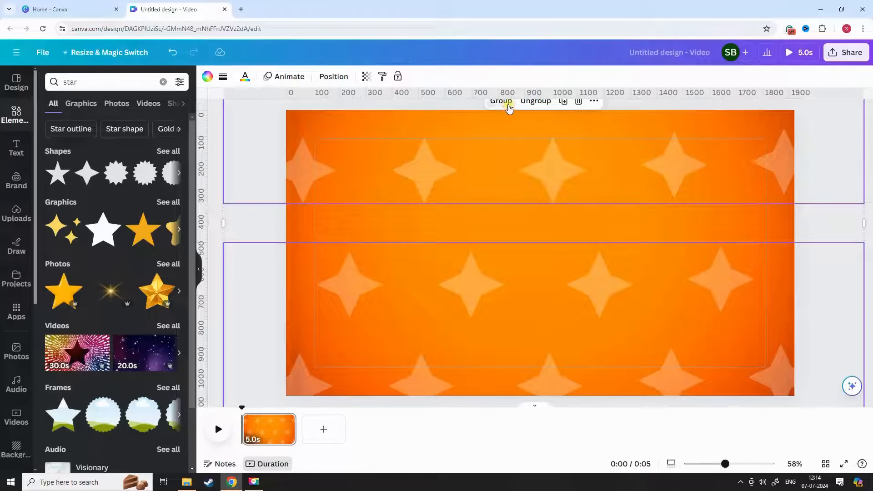
click(508, 106)
mouse_move(496, 190)
mouse_down()
mouse_move(511, 302)
mouse_move(507, 281)
mouse_move(526, 288)
mouse_move(506, 178)
mouse_up()
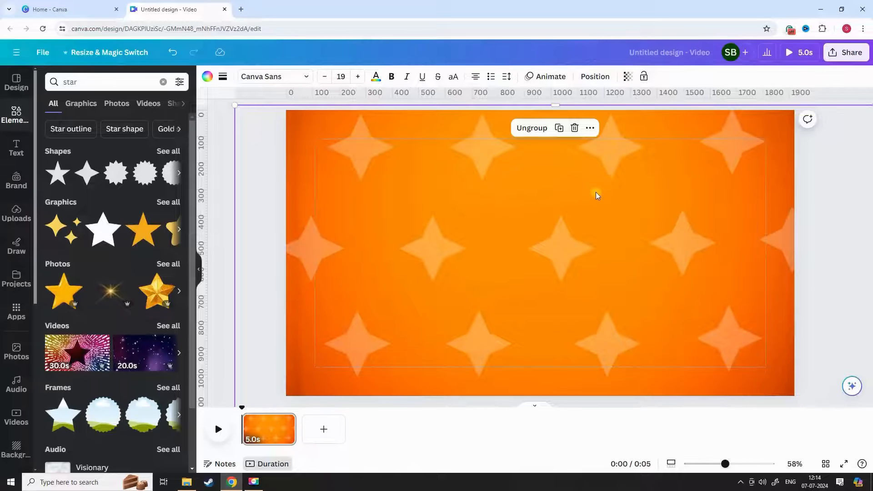
Step: Set the transparency of the whole star pattern group to 53
click(628, 76)
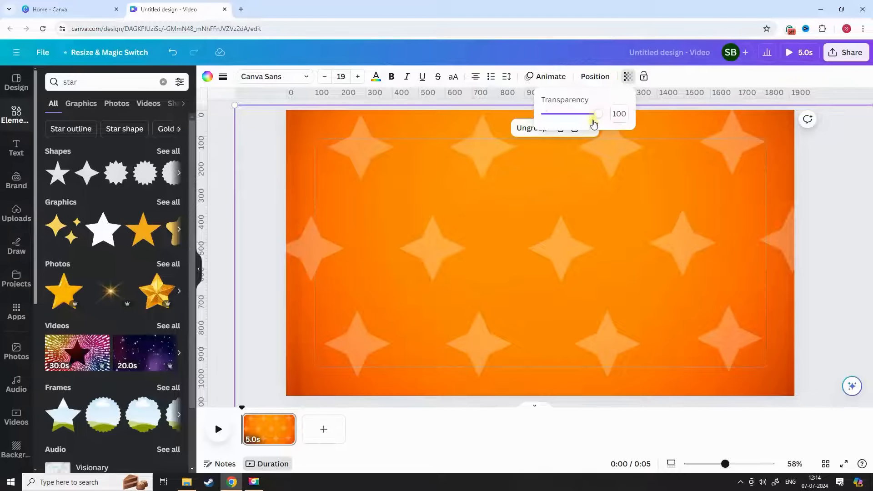
drag(594, 122, 576, 129)
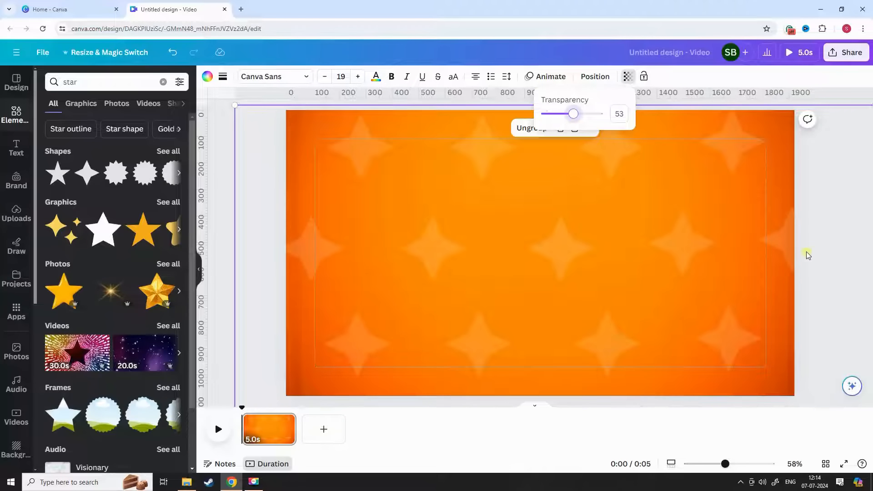
click(444, 342)
click(271, 430)
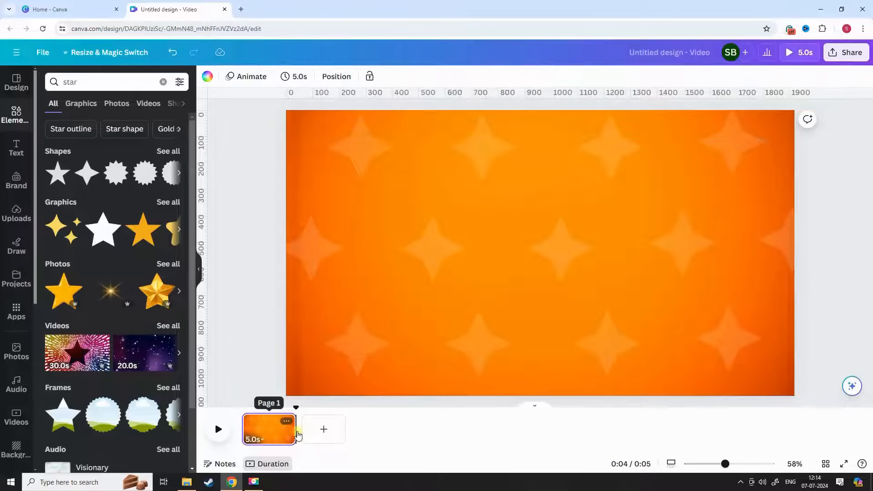
Step: Extend the page's duration to 30.0 seconds
drag(356, 430, 566, 427)
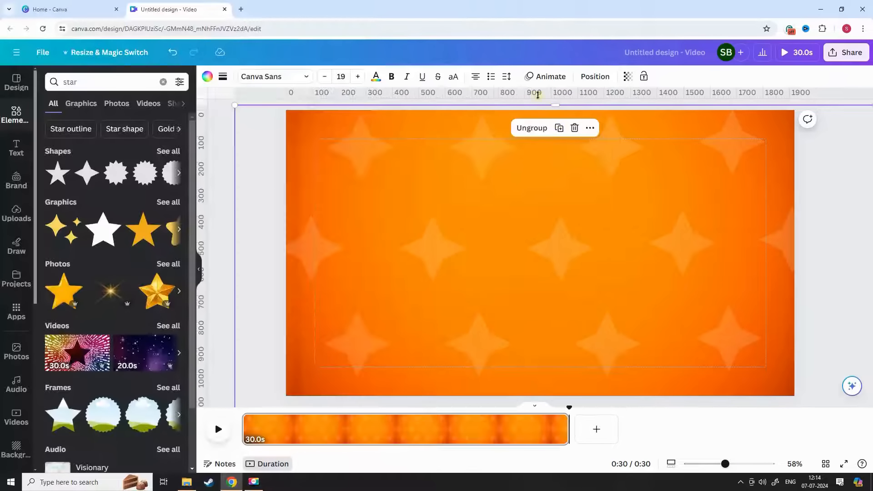
Step: Align the star pattern group's upper edge with the page's upper edge and record a custom animation moving it straight up
click(546, 77)
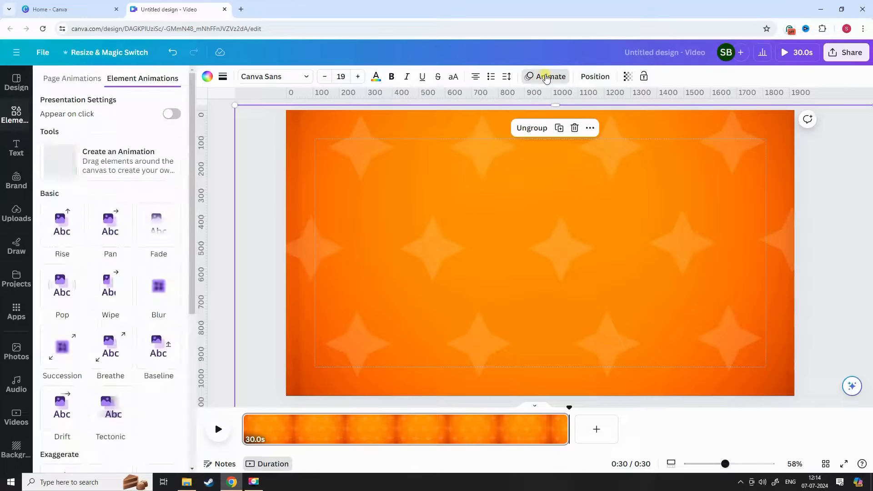
click(97, 161)
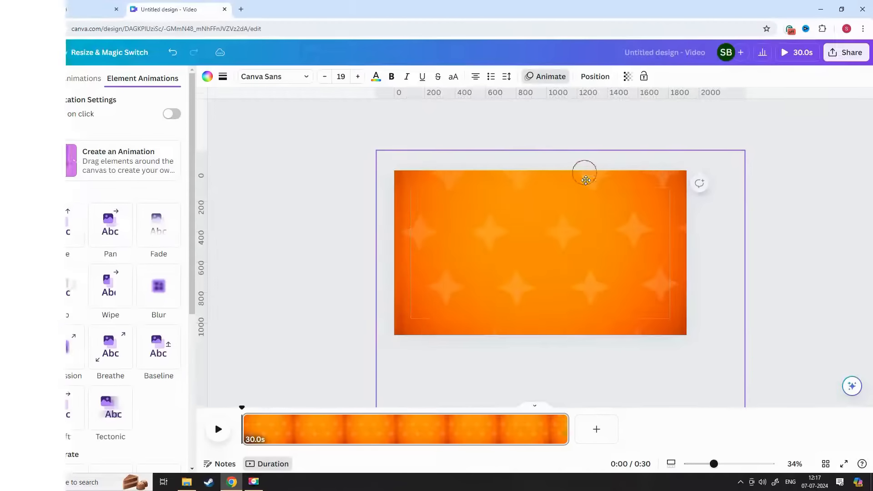
drag(576, 184, 573, 201)
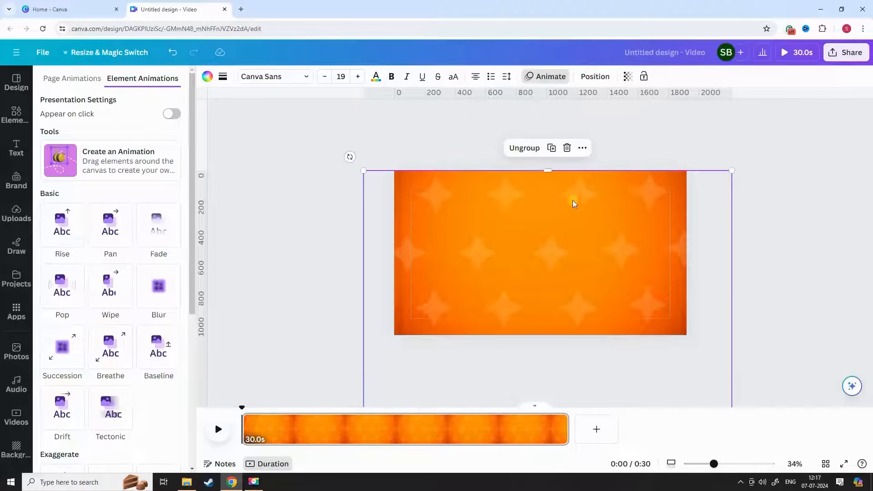
click(130, 171)
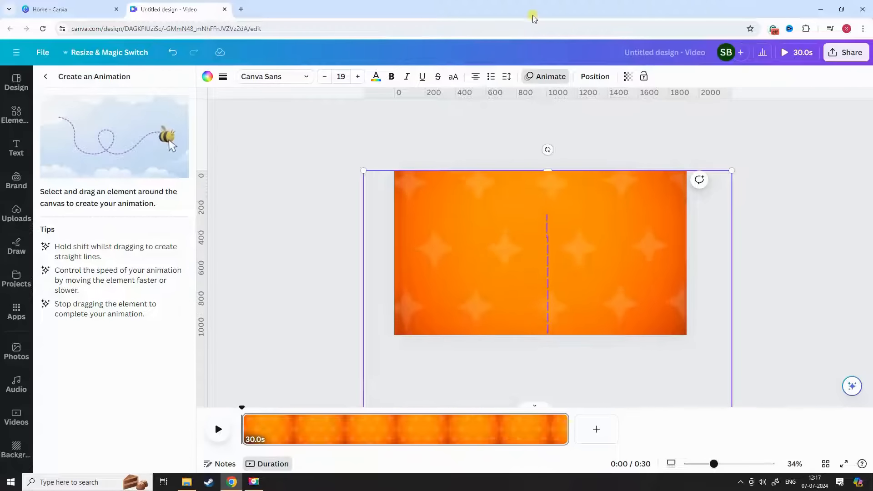
drag(524, 1, 524, 0)
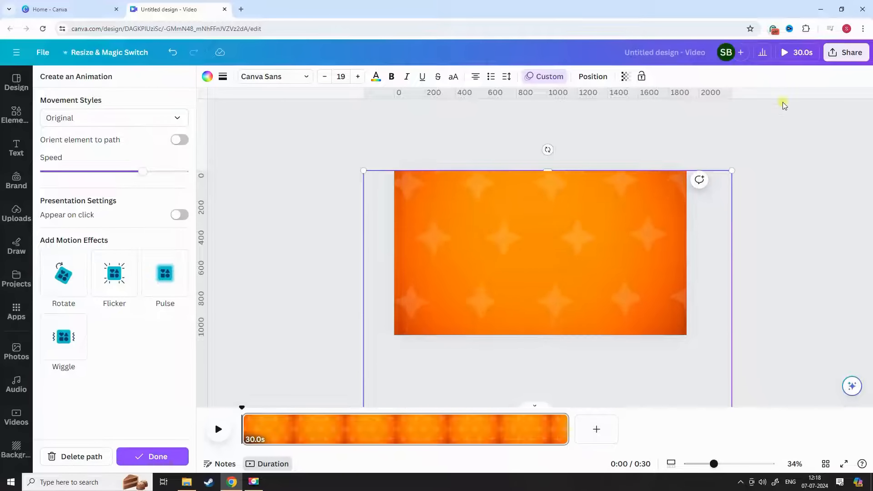
Step: Set the star pattern animation's movement style to Steady and slow its speed to about one third of the range
click(164, 120)
click(64, 178)
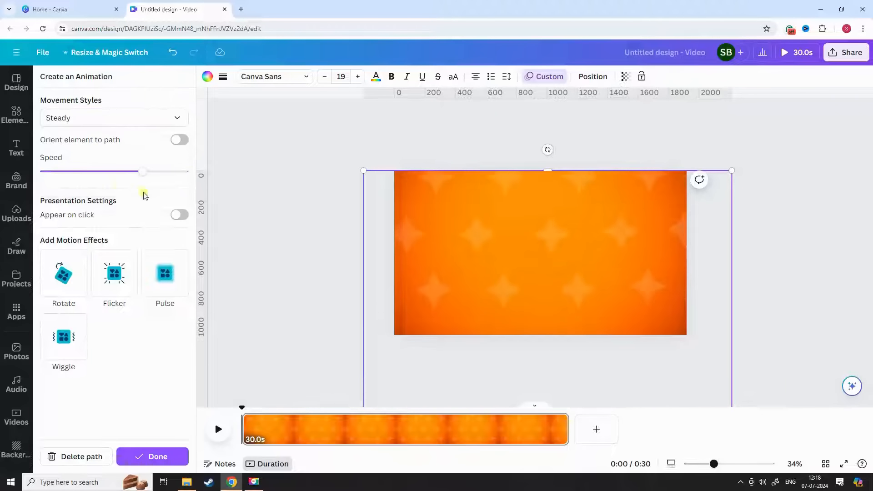
drag(137, 172, 94, 173)
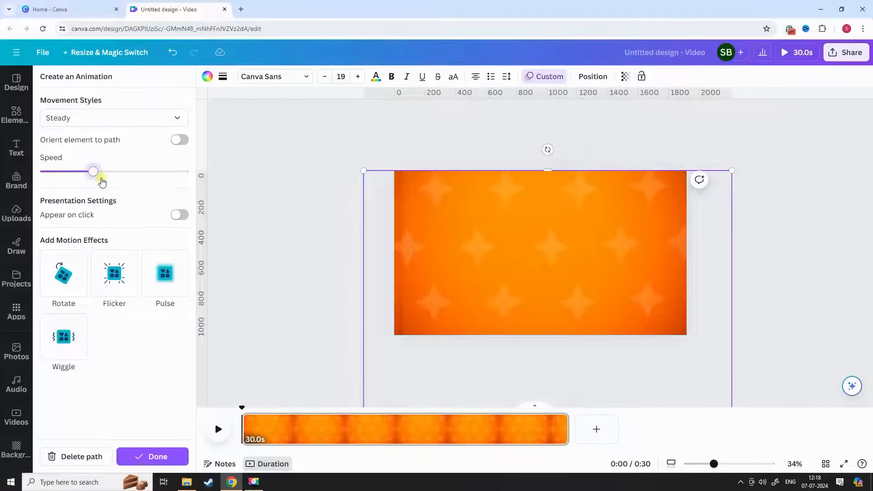